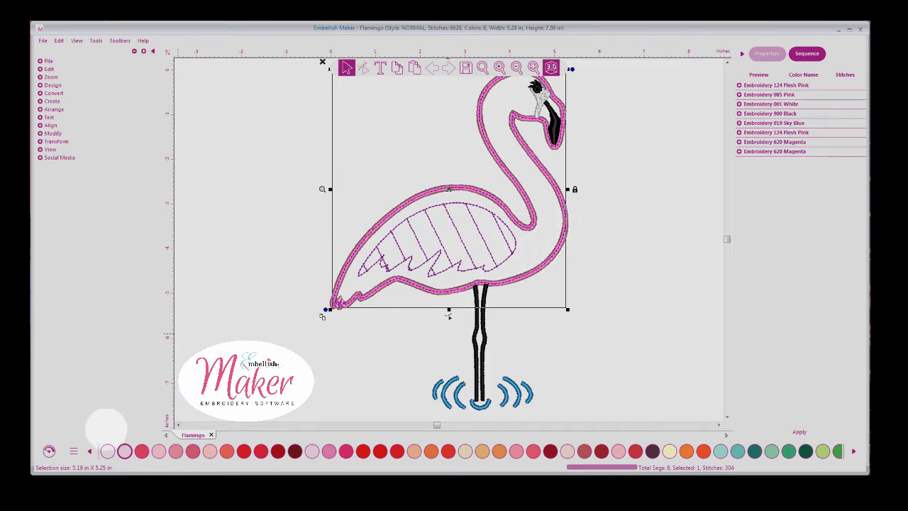
- Start a new design page and open the Flamingo layout file from the EmbroideryFiles folder with Convert to outlines enabled
{"action": "left_click", "coordinate": [40, 62]}
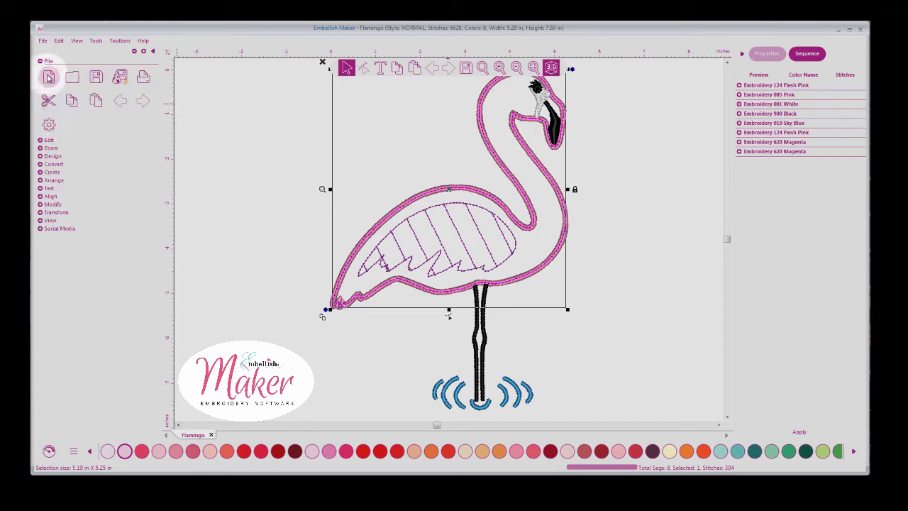
{"action": "left_click", "coordinate": [48, 77]}
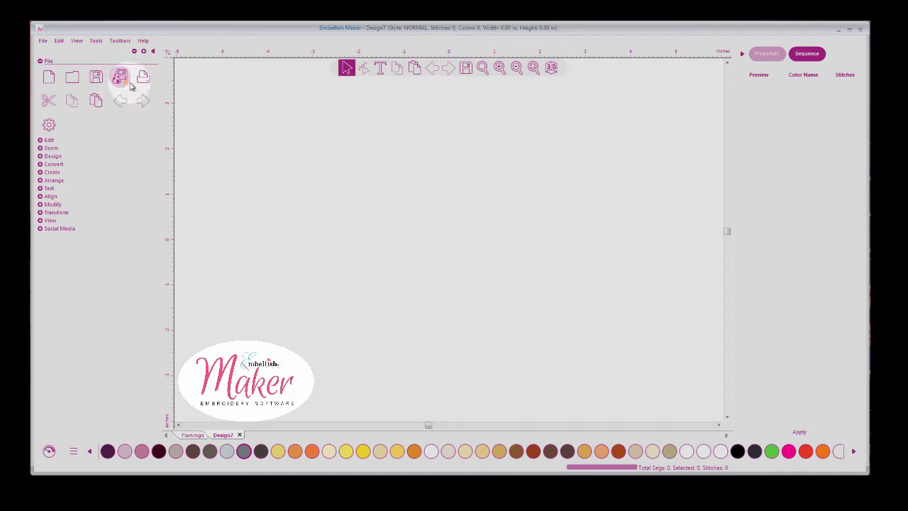
{"action": "left_click", "coordinate": [43, 41]}
{"action": "left_click", "coordinate": [56, 73]}
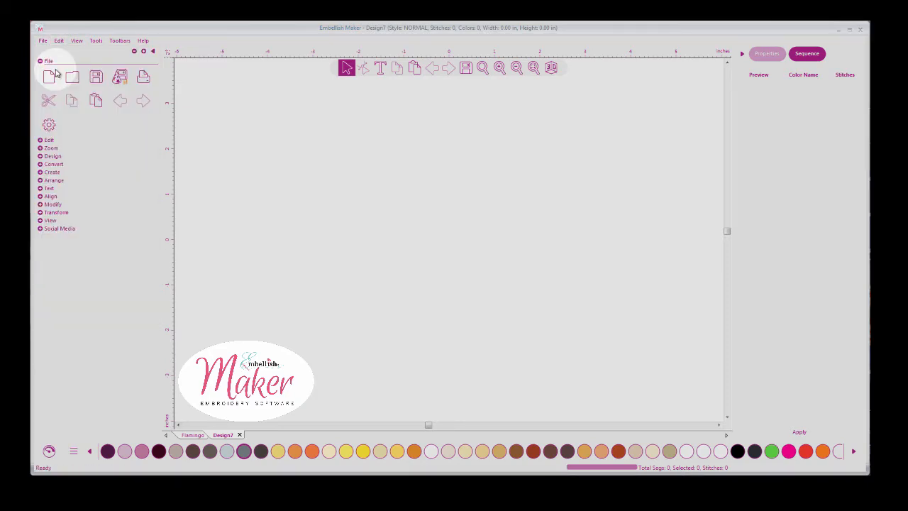
{"action": "left_click", "coordinate": [356, 205]}
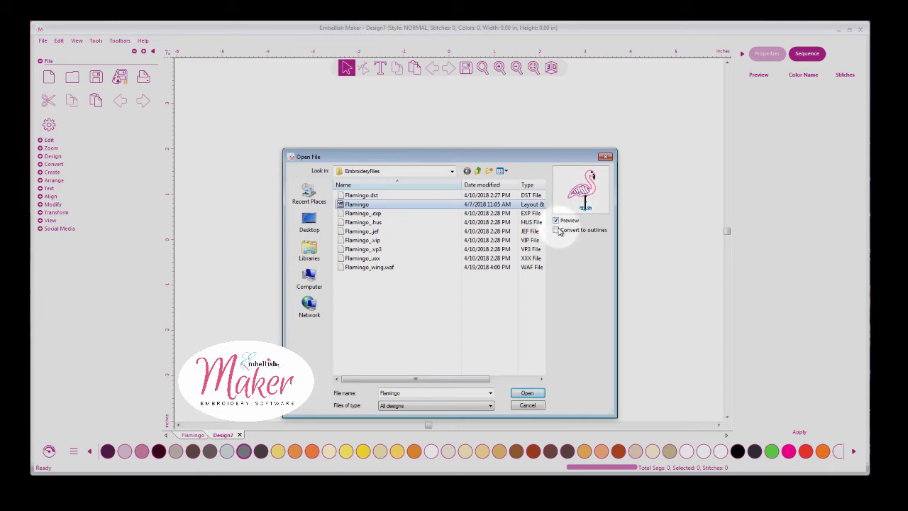
{"action": "left_click", "coordinate": [558, 231]}
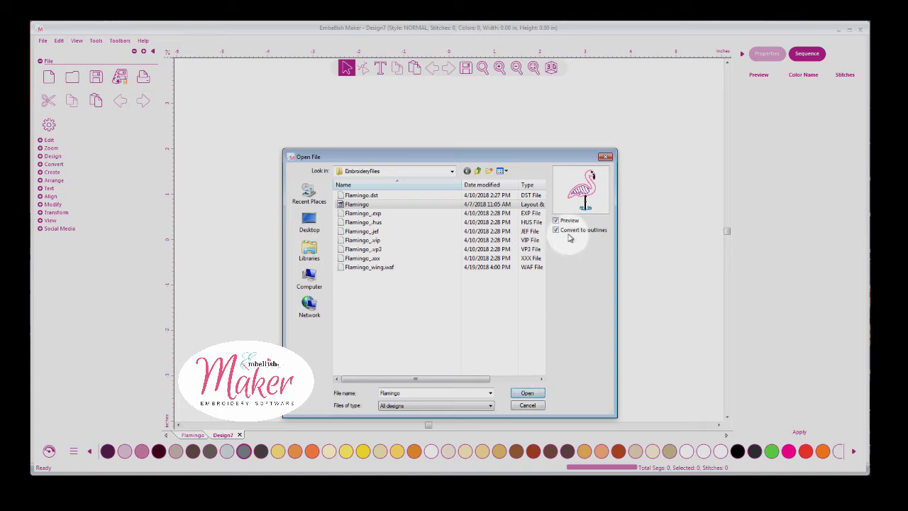
{"action": "left_click", "coordinate": [537, 392]}
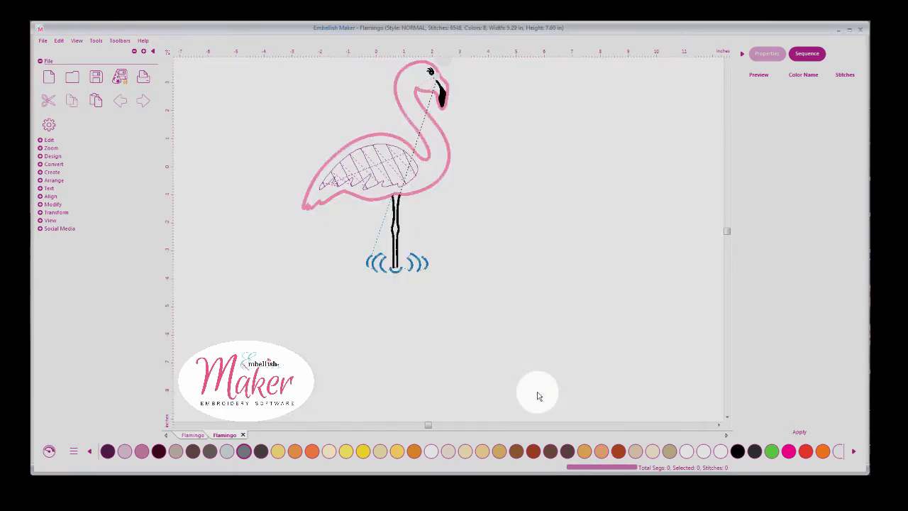
- Select the first Flesh Pink segment, the flamingo's body outline, and recolor it to 1609 Intense Maroon
{"action": "left_click", "coordinate": [500, 67]}
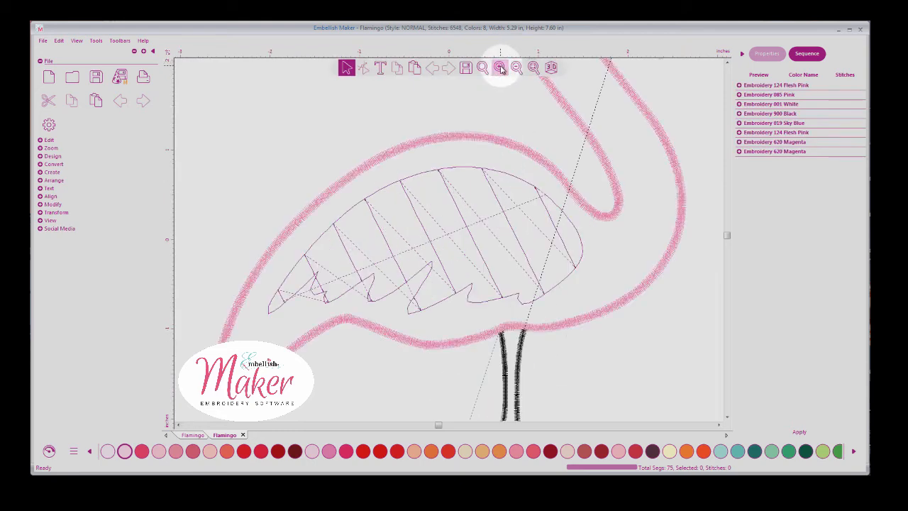
{"action": "left_click", "coordinate": [500, 68]}
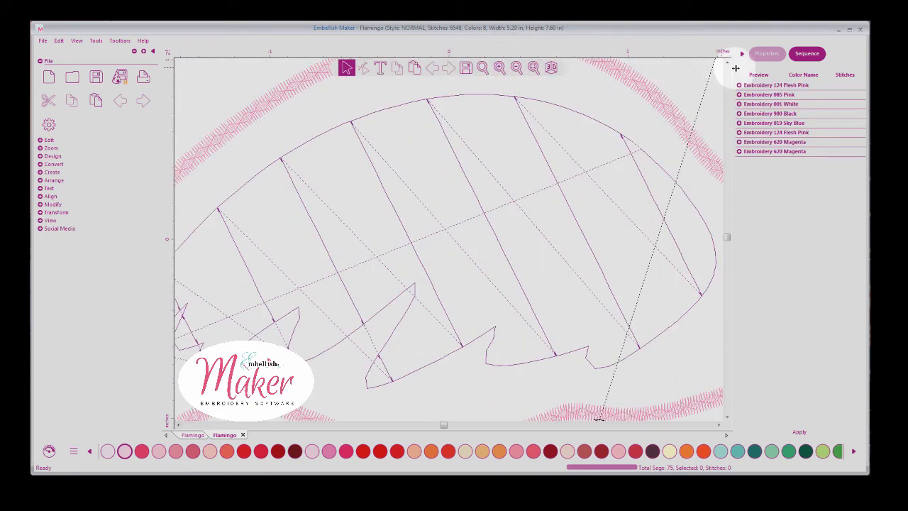
{"action": "scroll", "coordinate": [726, 66], "scroll_direction": "up", "scroll_amount": 5}
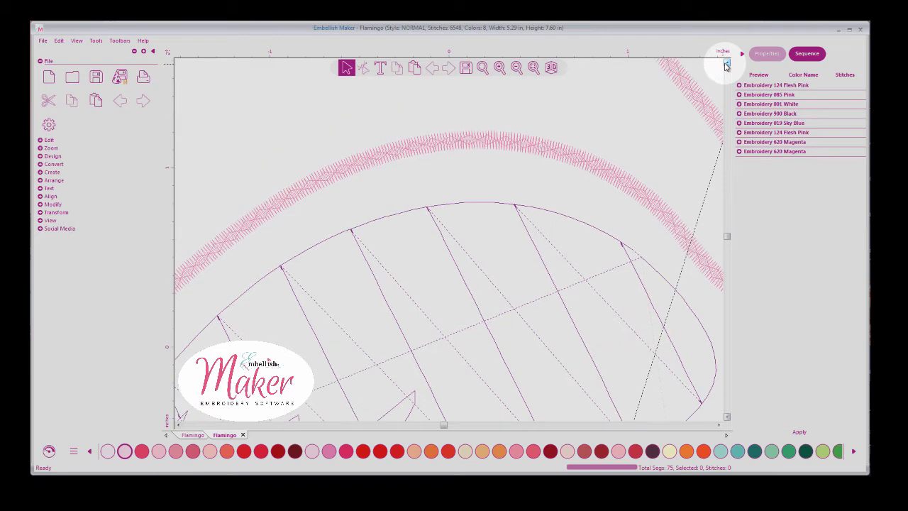
{"action": "left_click", "coordinate": [739, 85]}
{"action": "left_click", "coordinate": [762, 108]}
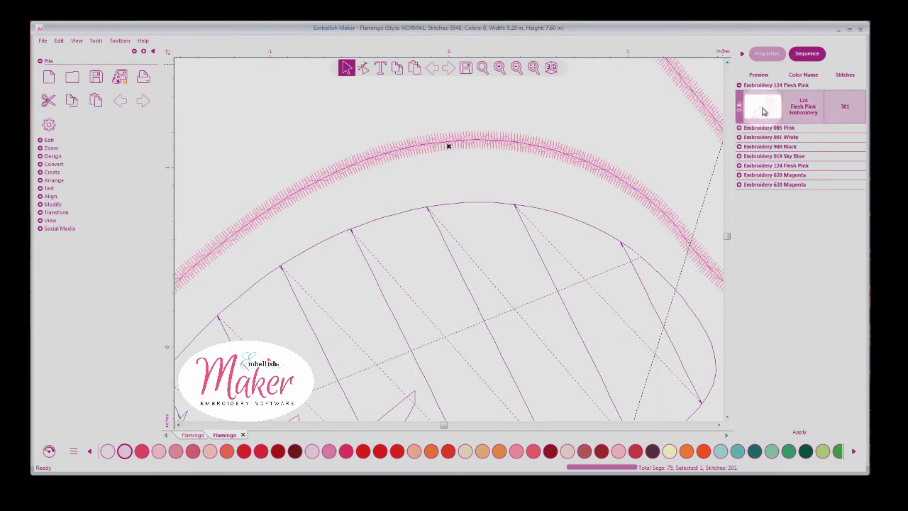
{"action": "left_click", "coordinate": [653, 451]}
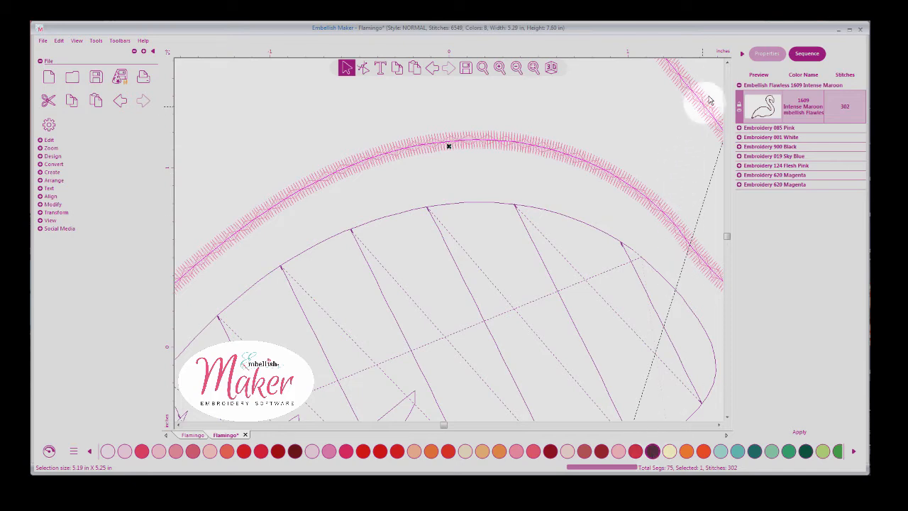
- Turn on the 3D stitch view and examine the body outline's running stitch within the satin border up close
{"action": "left_click", "coordinate": [552, 68]}
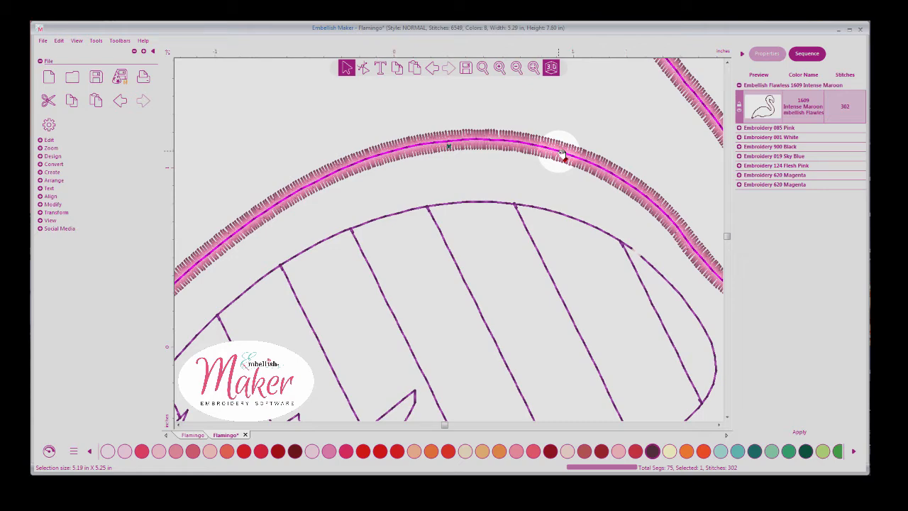
{"action": "scroll", "coordinate": [562, 154], "scroll_direction": "up", "scroll_amount": 3}
{"action": "left_click", "coordinate": [534, 68]}
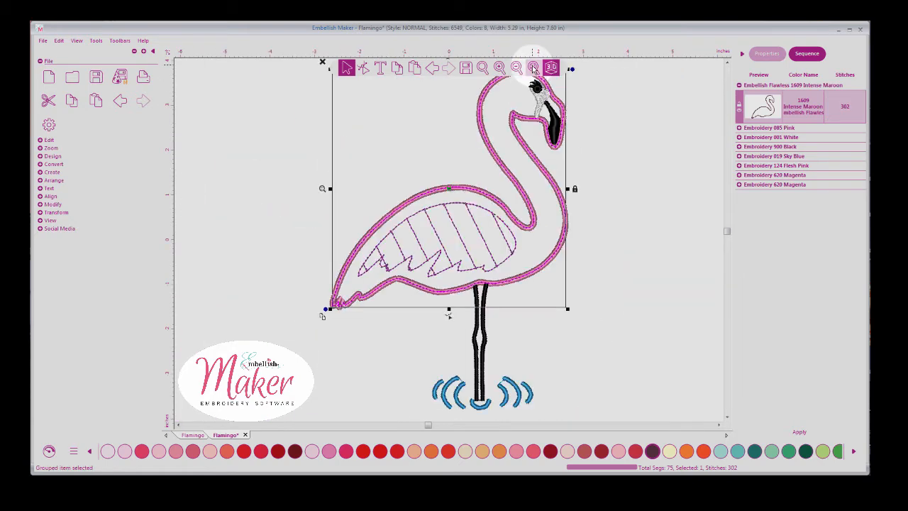
{"action": "left_click", "coordinate": [499, 68]}
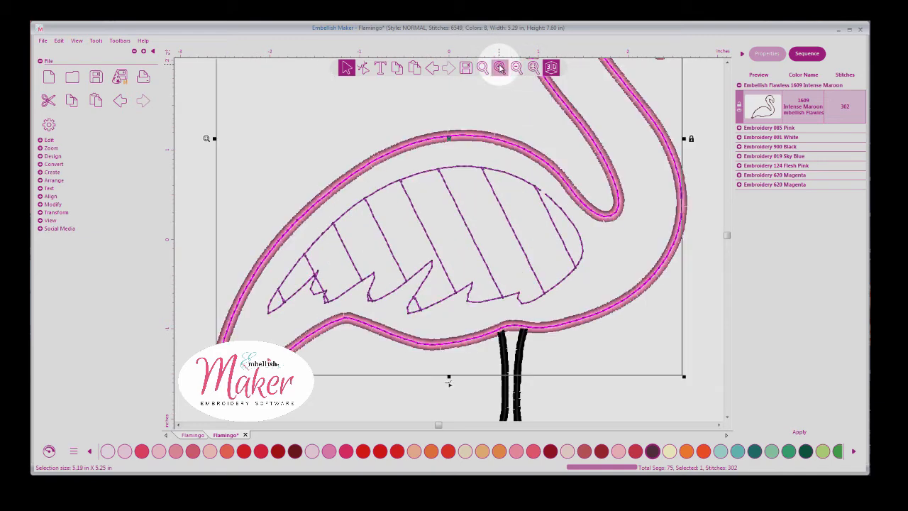
{"action": "left_click", "coordinate": [499, 67]}
{"action": "left_click", "coordinate": [500, 67]}
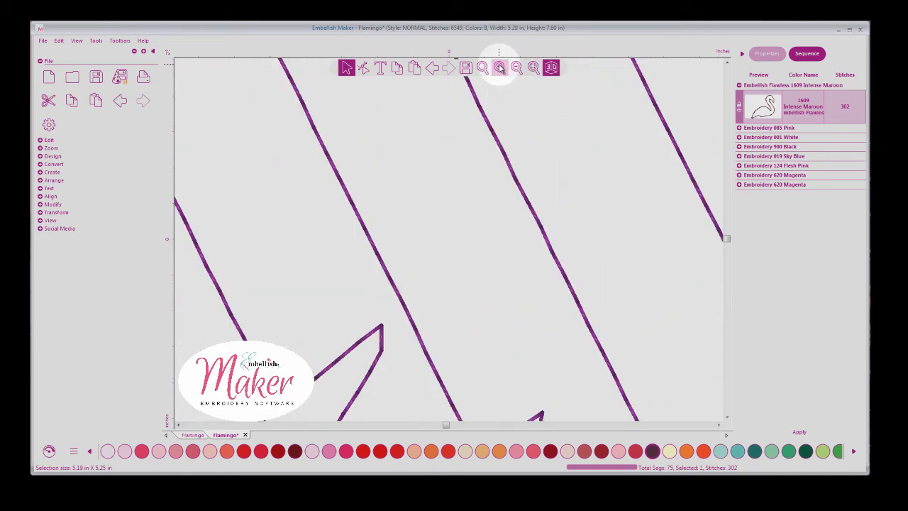
{"action": "left_click", "coordinate": [726, 63]}
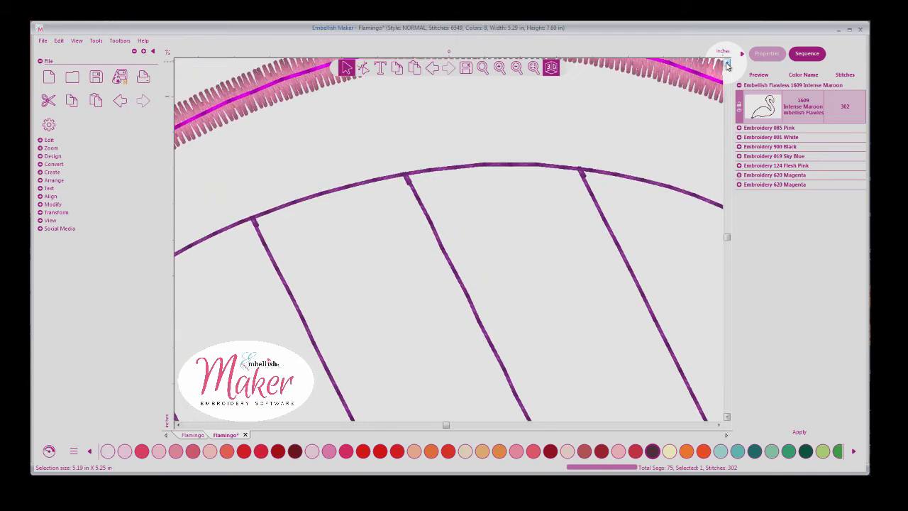
{"action": "left_click", "coordinate": [727, 63]}
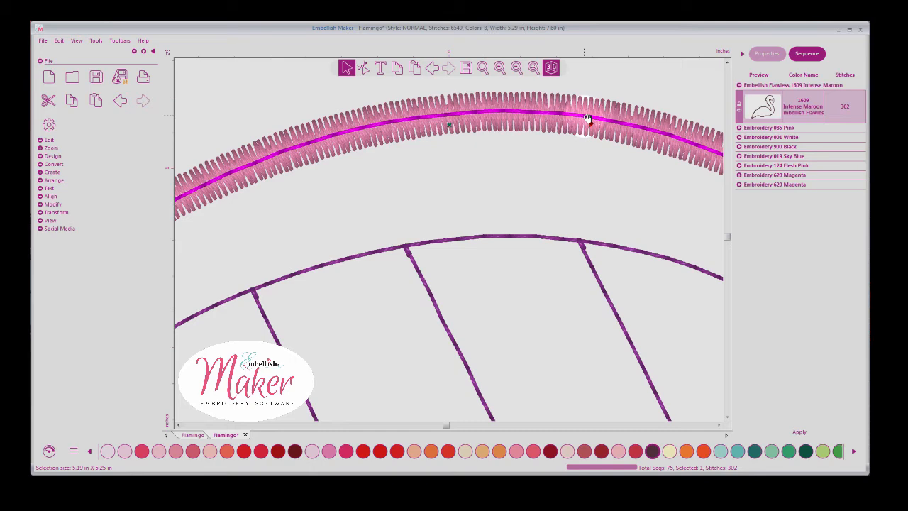
{"action": "left_click", "coordinate": [534, 68]}
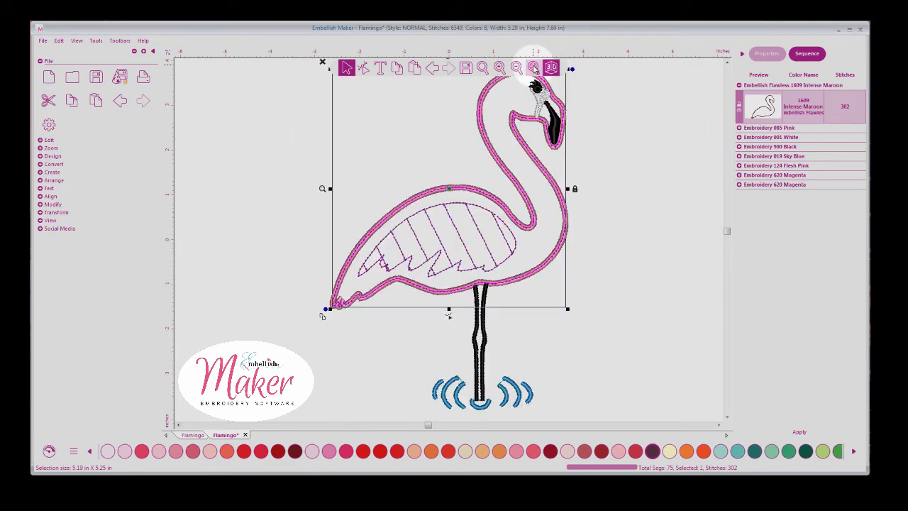
{"action": "left_click", "coordinate": [728, 62]}
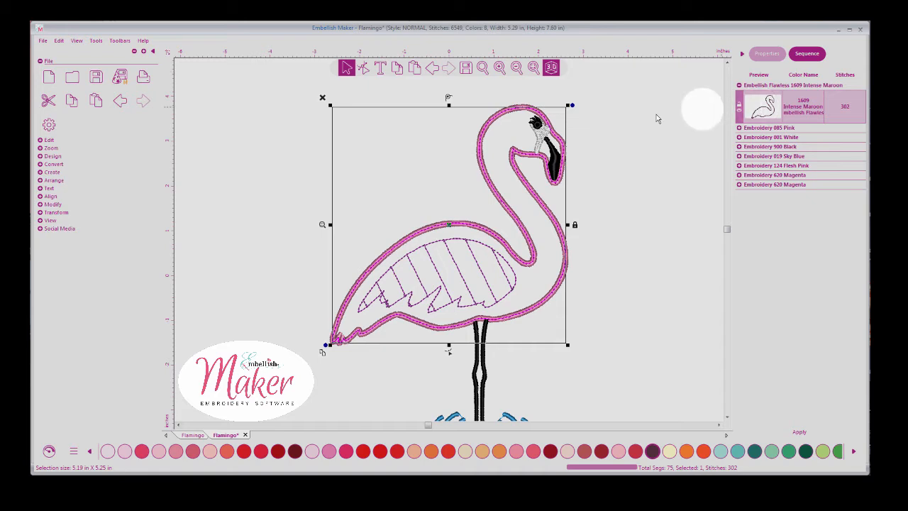
- Generate filled cutting artwork in a new design from the selected body outline, and compare it with the original Flamingo design
{"action": "left_click", "coordinate": [41, 206]}
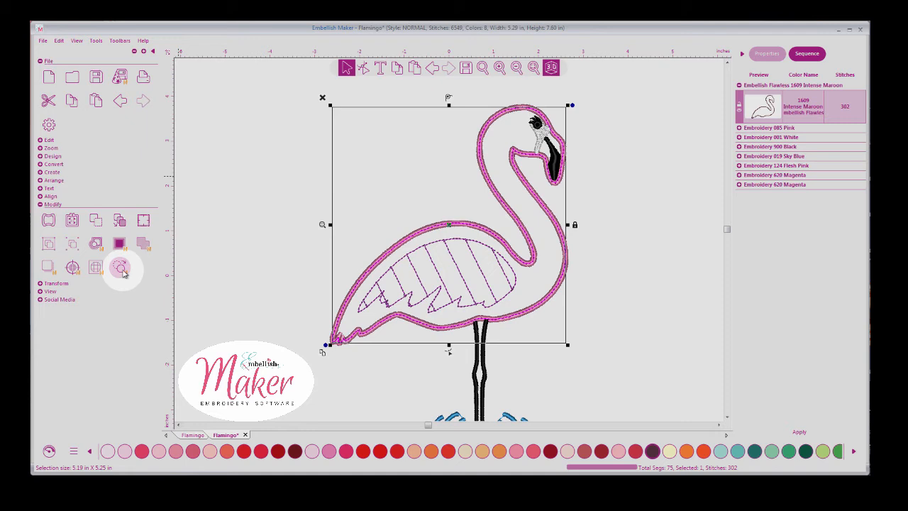
{"action": "left_click", "coordinate": [122, 273]}
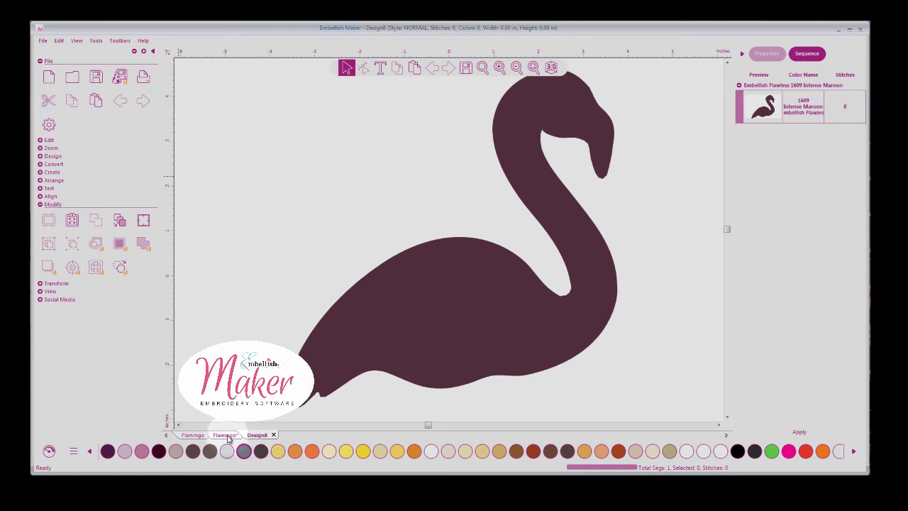
{"action": "left_click", "coordinate": [227, 436]}
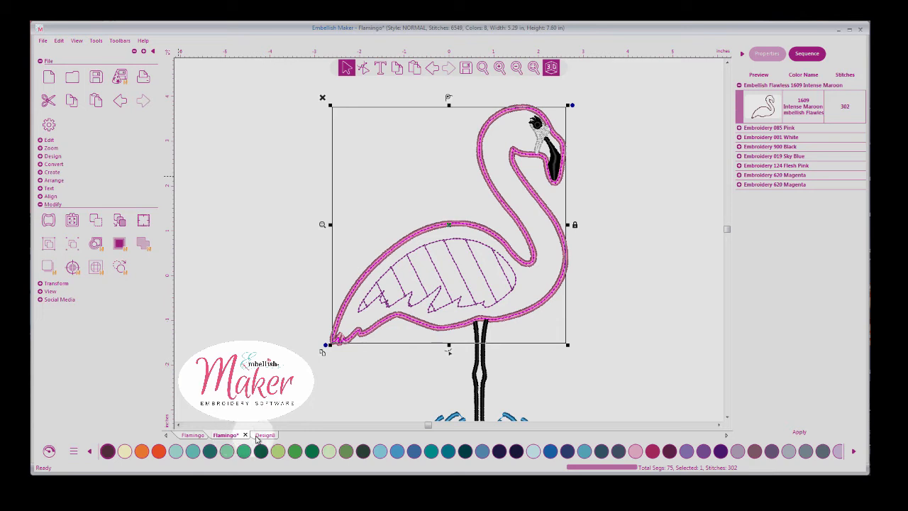
{"action": "left_click", "coordinate": [262, 437]}
- Select the filled flamingo artwork and check its width and height in its properties
{"action": "left_click", "coordinate": [581, 222]}
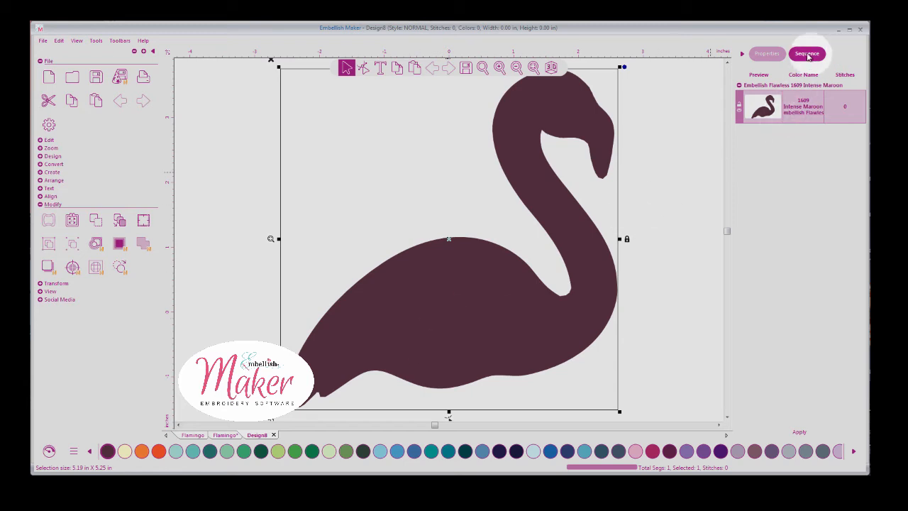
{"action": "left_click", "coordinate": [767, 53]}
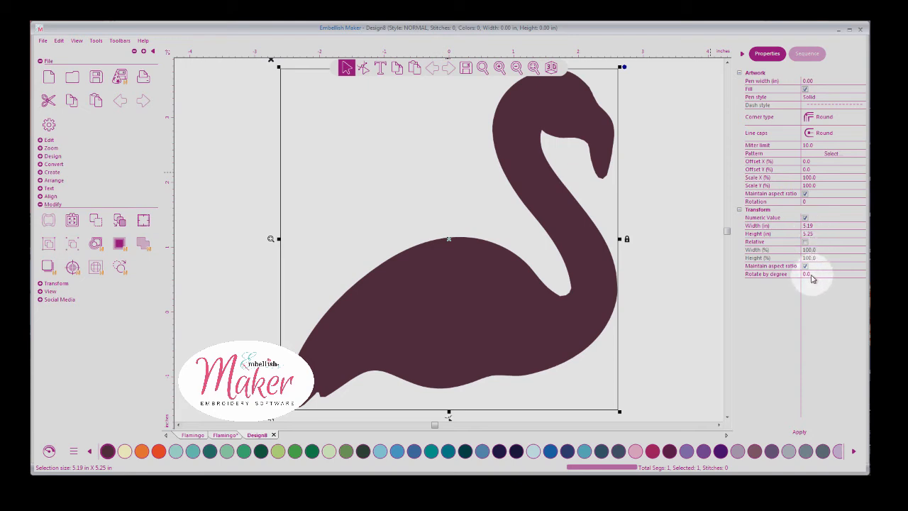
{"action": "left_click", "coordinate": [821, 226]}
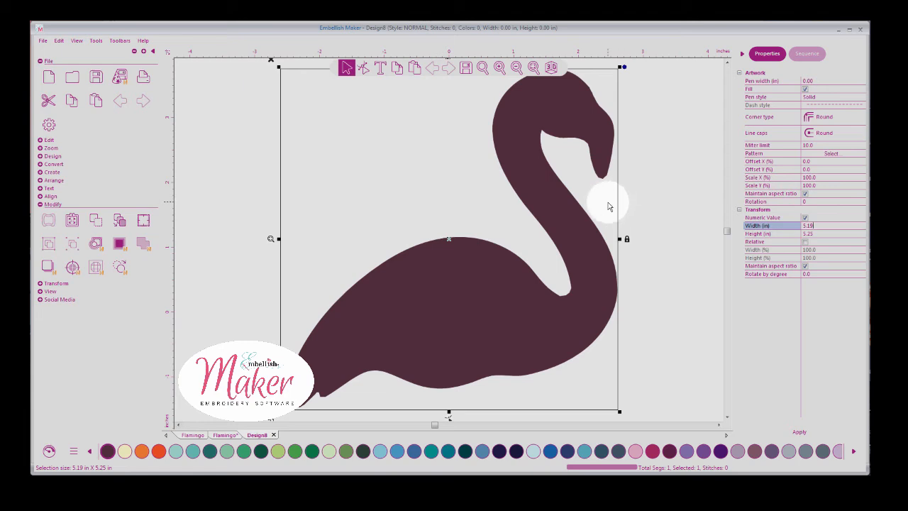
{"action": "left_click", "coordinate": [567, 218]}
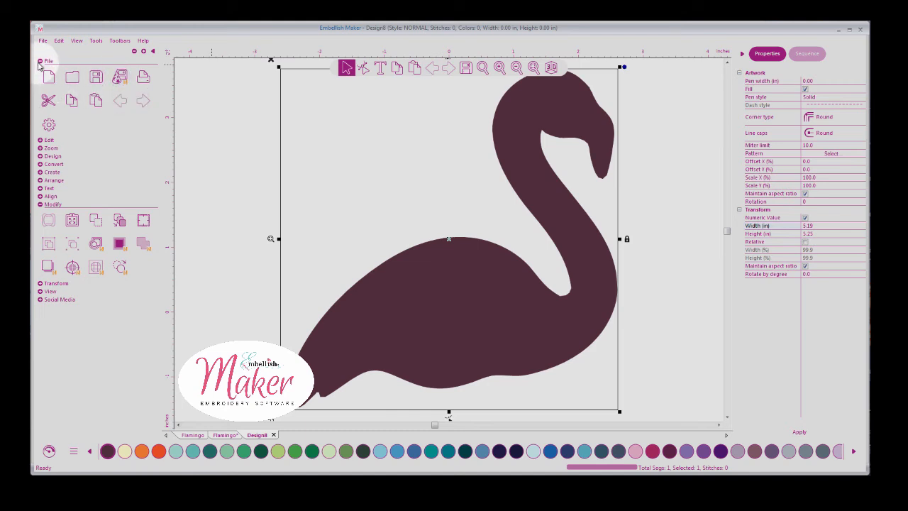
- Set up Save2Cut for the Brother ScanNCut with Batik (w/Appli-Stick) material, review the cutting instructions and finish the wizard
{"action": "left_click", "coordinate": [120, 77]}
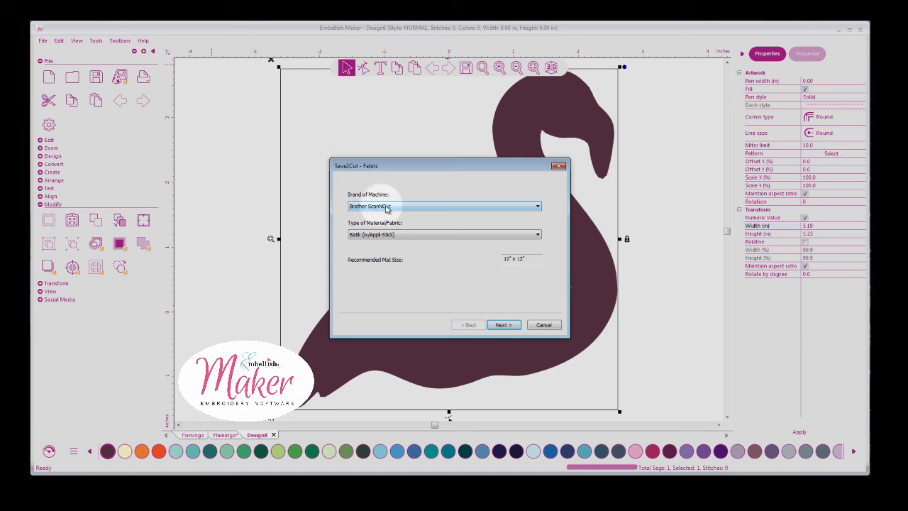
{"action": "left_click", "coordinate": [408, 207]}
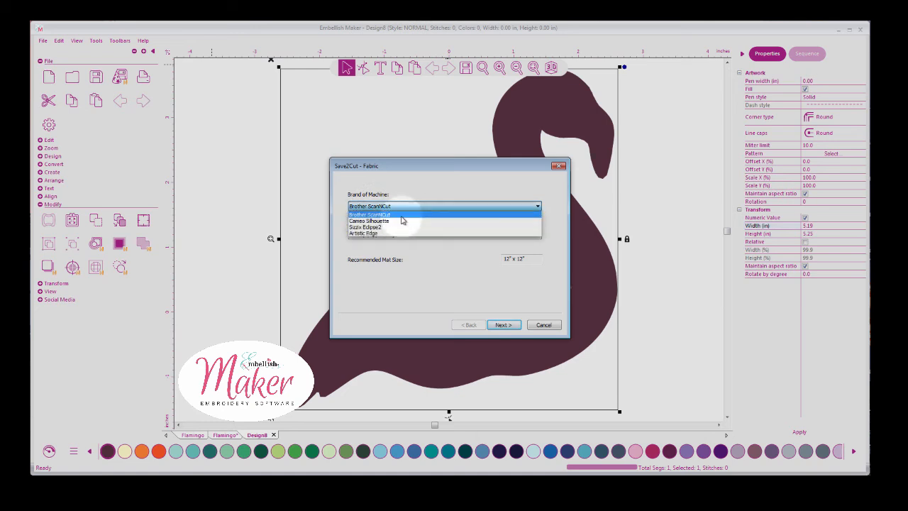
{"action": "left_click", "coordinate": [397, 214]}
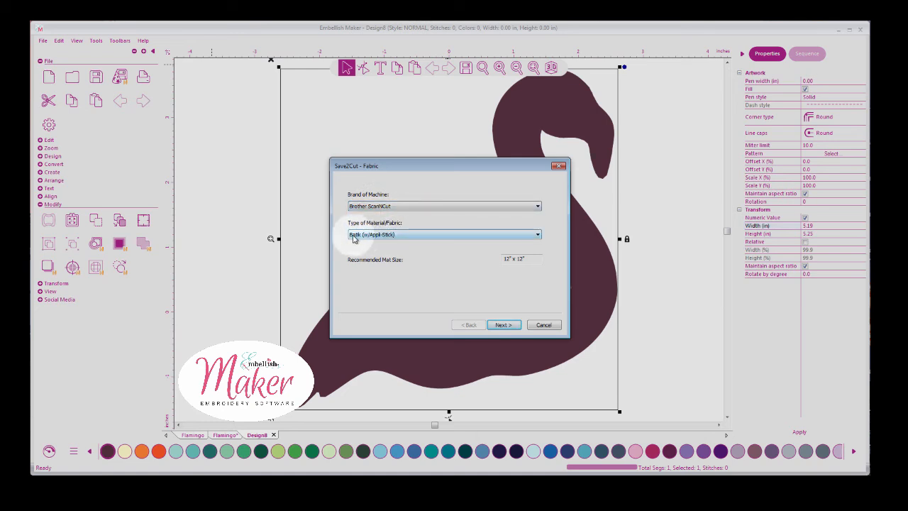
{"action": "left_click", "coordinate": [483, 235]}
{"action": "left_click", "coordinate": [437, 242]}
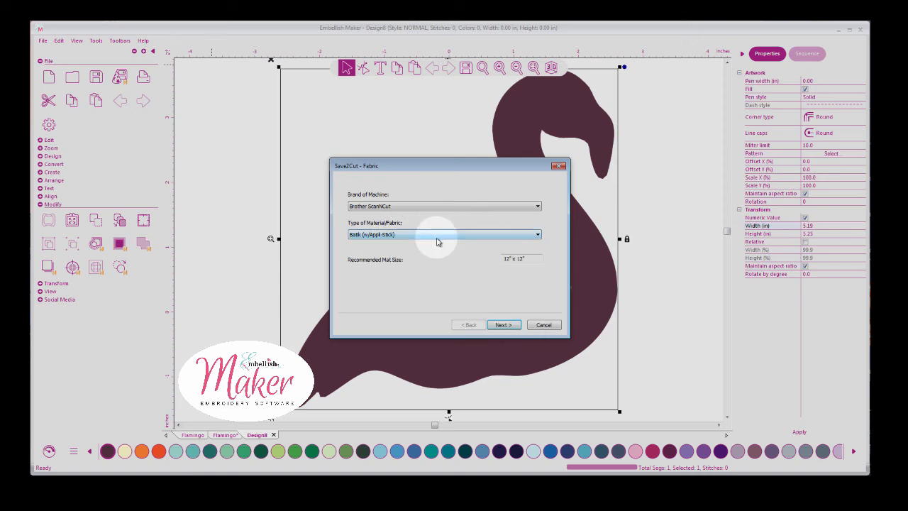
{"action": "left_click", "coordinate": [504, 324]}
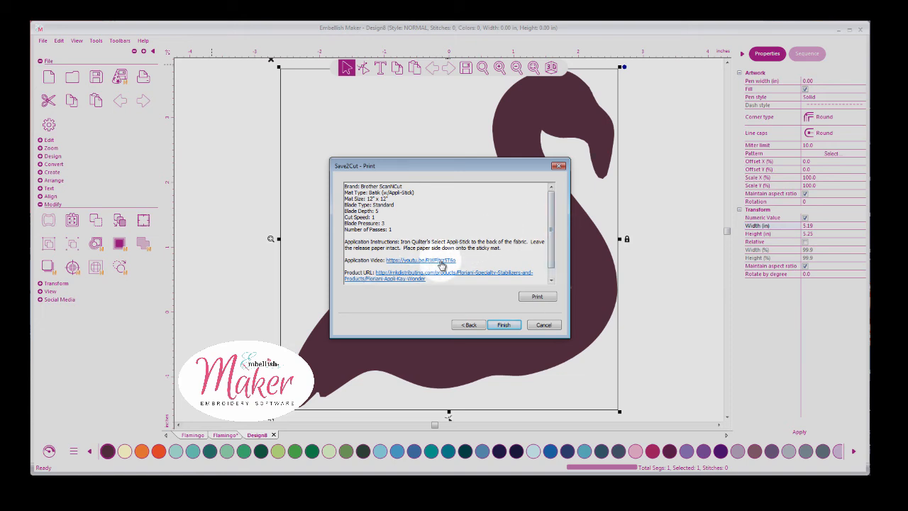
{"action": "left_click", "coordinate": [503, 325]}
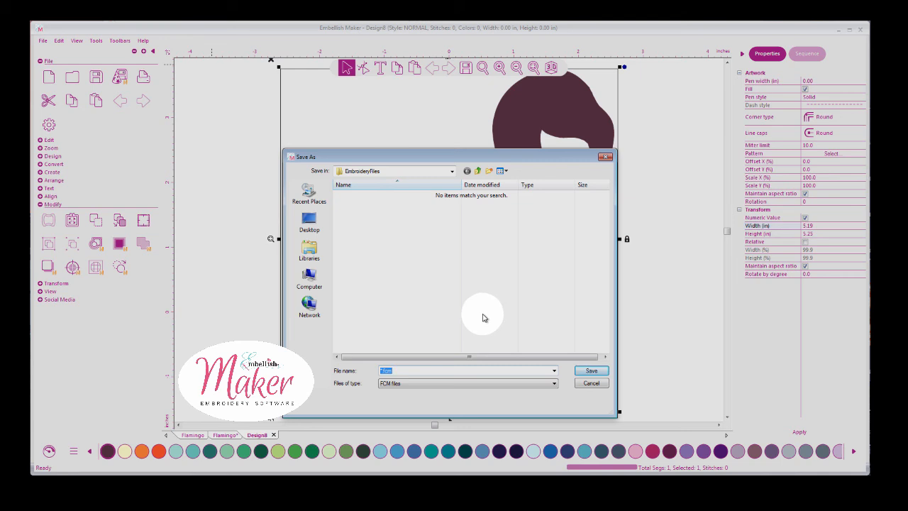
- Save the cut file as VideoDeleteMeCutFile_HY in FCM format in the EmbroideryFiles folder
{"action": "type", "text": "VideoDeleteMeCutFile_HY"}
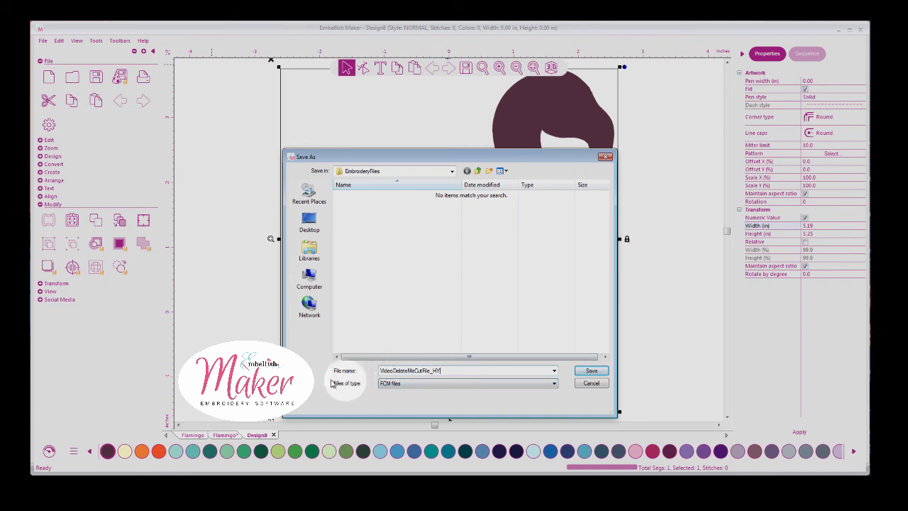
{"action": "left_click", "coordinate": [386, 383]}
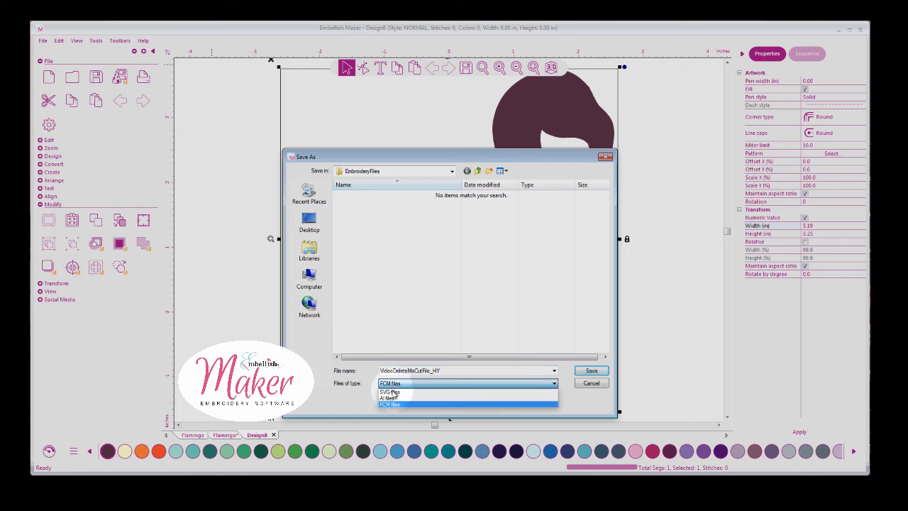
{"action": "left_click", "coordinate": [391, 404]}
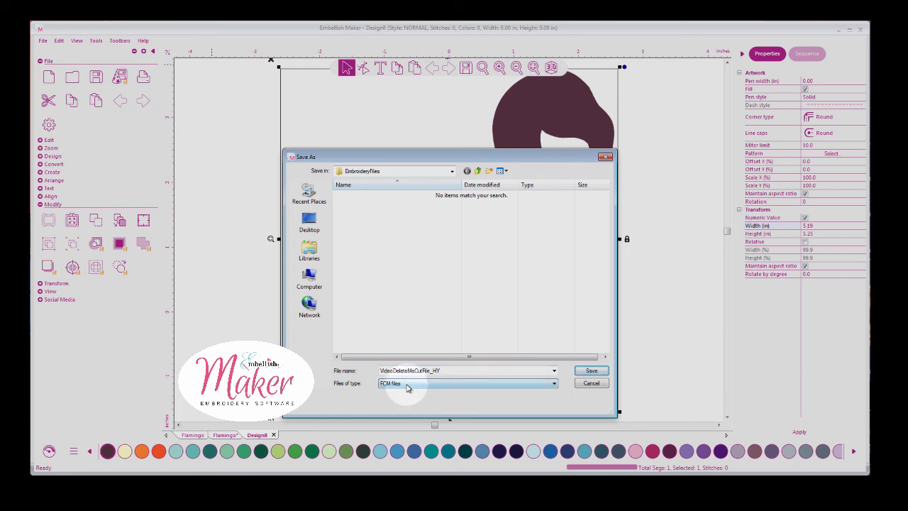
{"action": "left_click", "coordinate": [592, 371]}
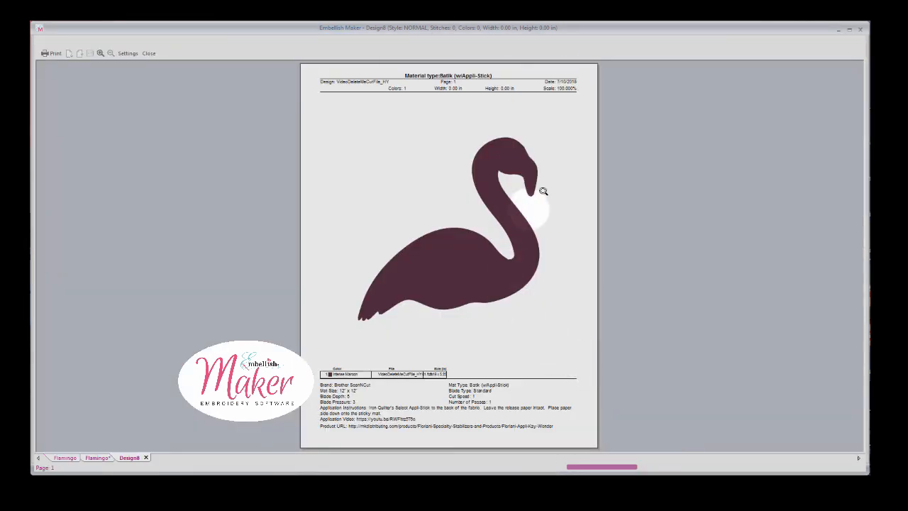